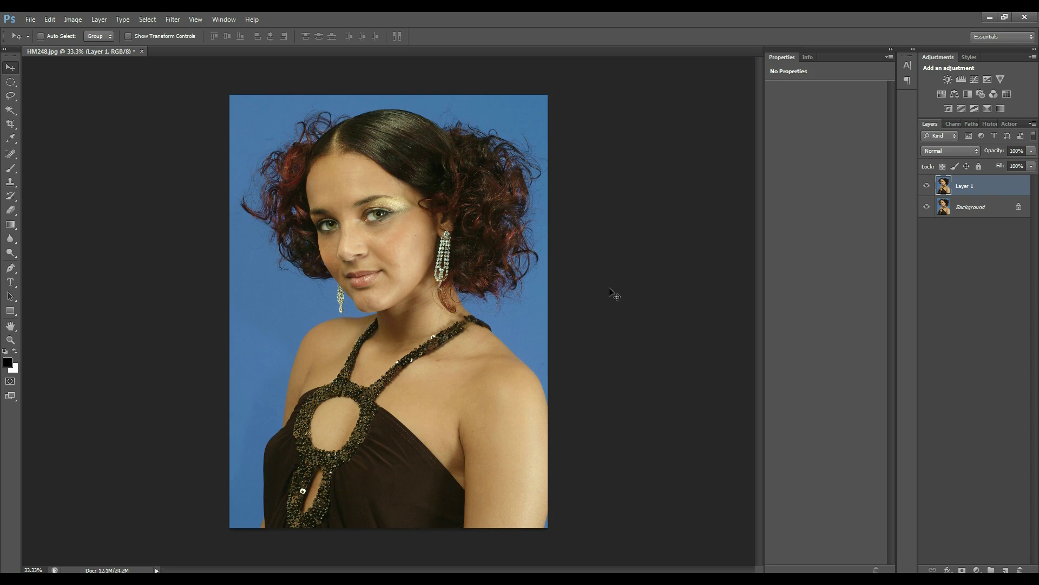
- Choose the Spot Healing Brush with a 30 px tip for retouching the face
key("z")
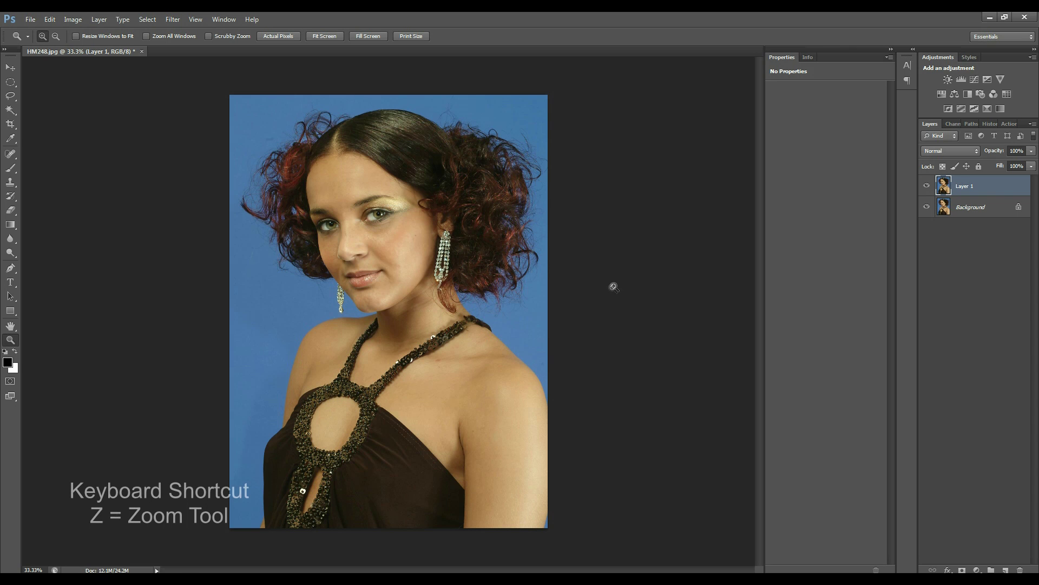
left_click_drag(373, 267, 466, 349)
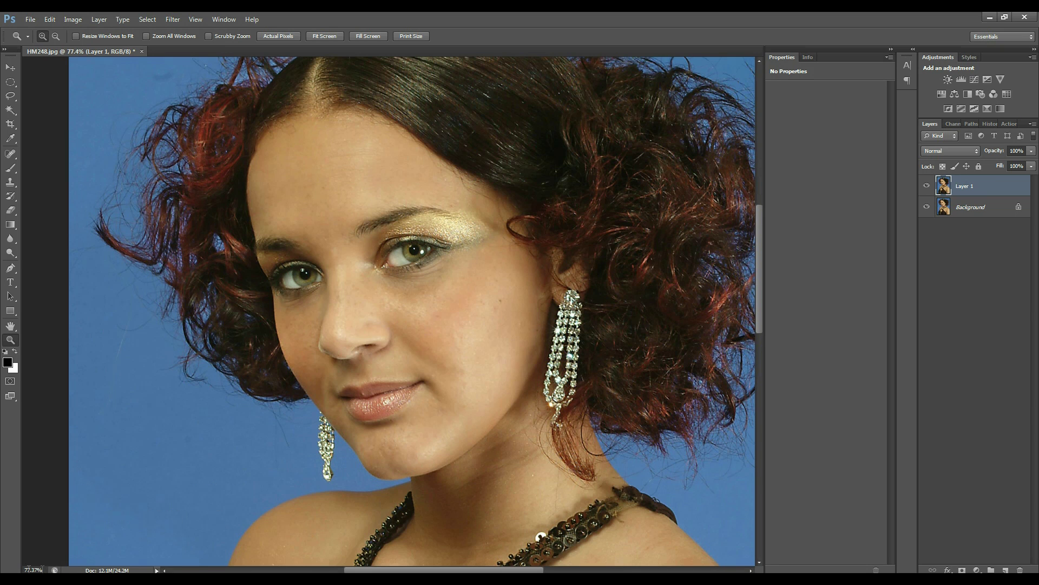
left_click(443, 309)
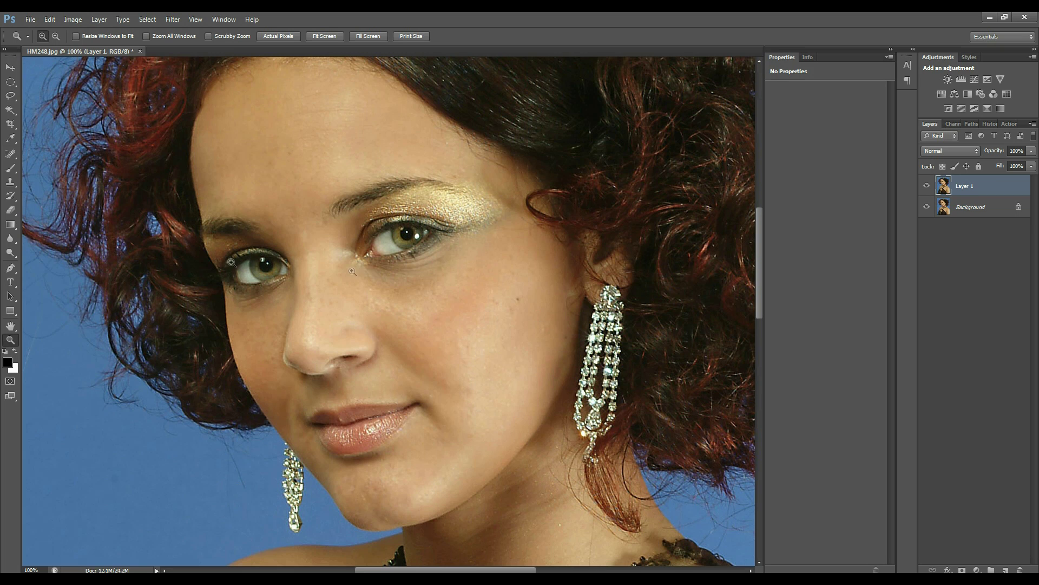
left_click(15, 159)
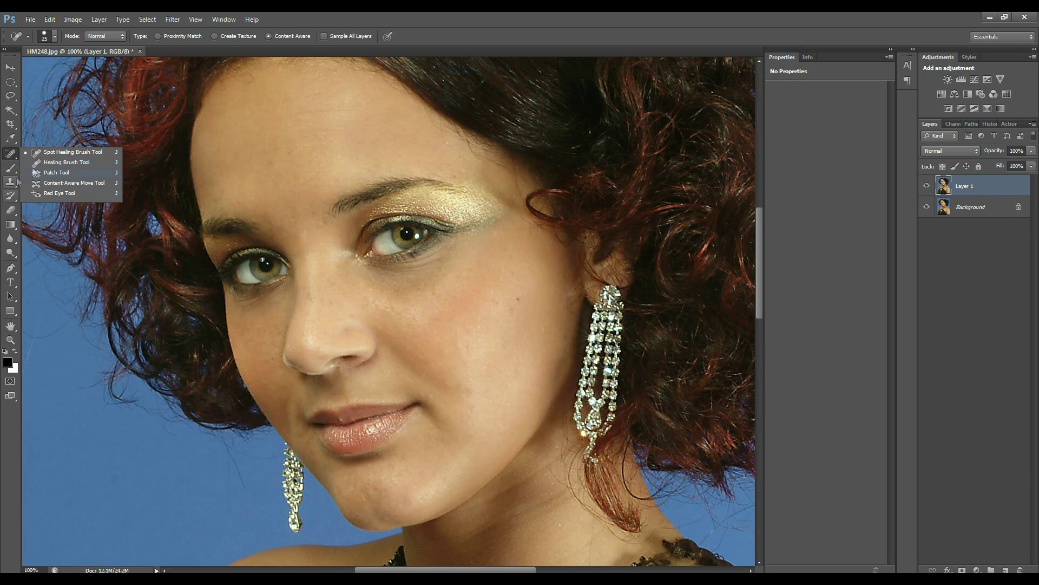
left_click(70, 153)
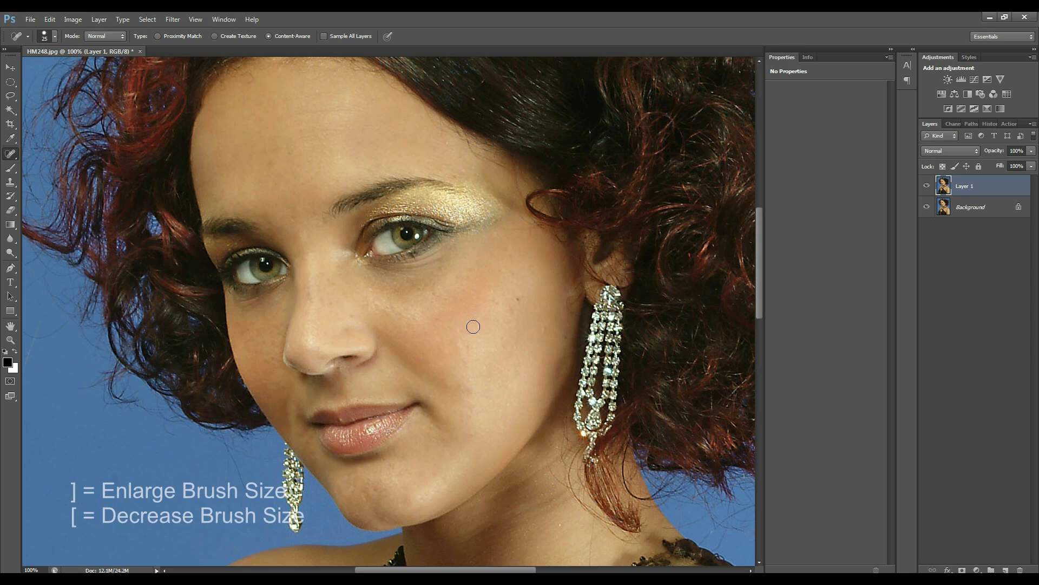
key("bracketright")
key("bracketright")
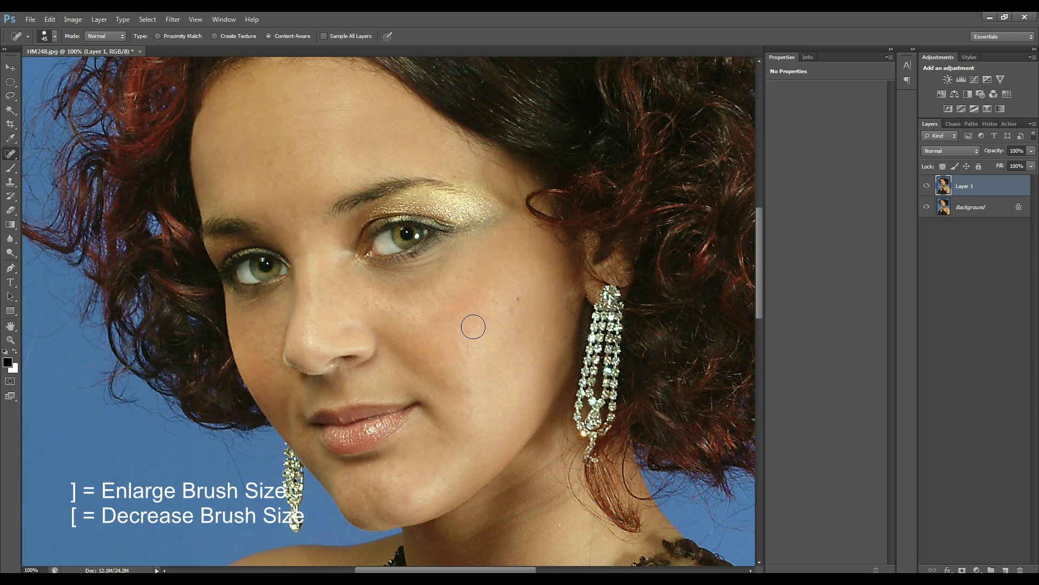
key("bracketleft")
key("bracketleft")
key("bracketleft")
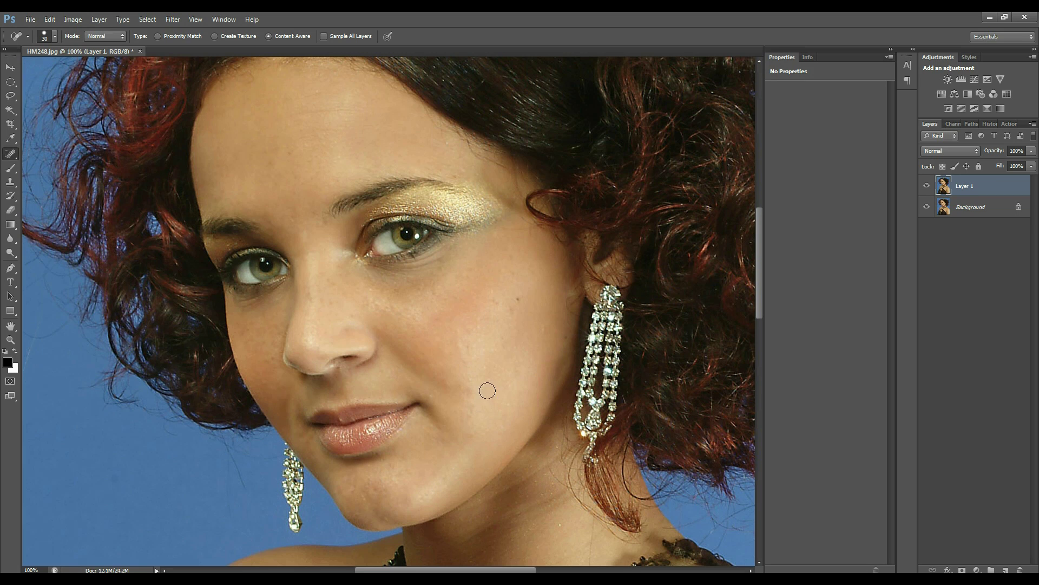
- Heal the blemishes on the cheek between the nose and the large earring with the Spot Healing Brush
left_click(544, 328)
left_click(926, 186)
left_click(926, 187)
left_click(484, 367)
left_click_drag(459, 342, 461, 349)
left_click(460, 334)
left_click(476, 325)
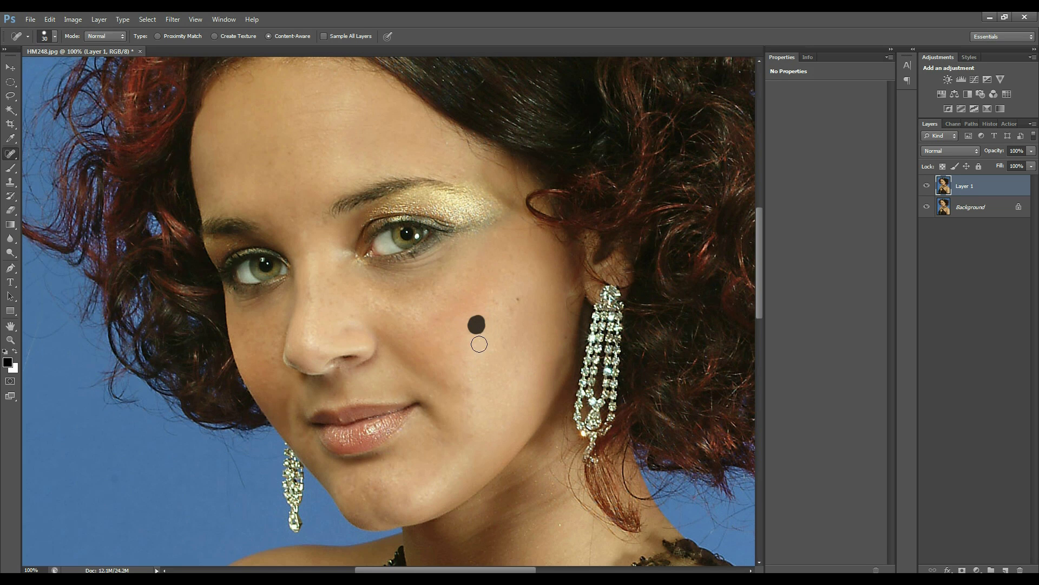
left_click(506, 307)
left_click(490, 299)
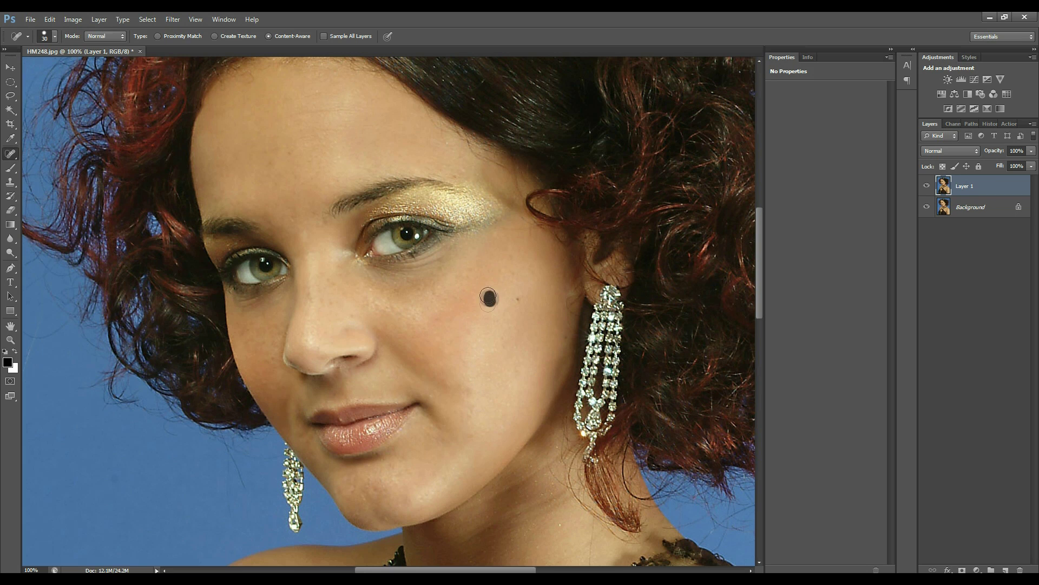
left_click(486, 366)
left_click(469, 379)
left_click(467, 364)
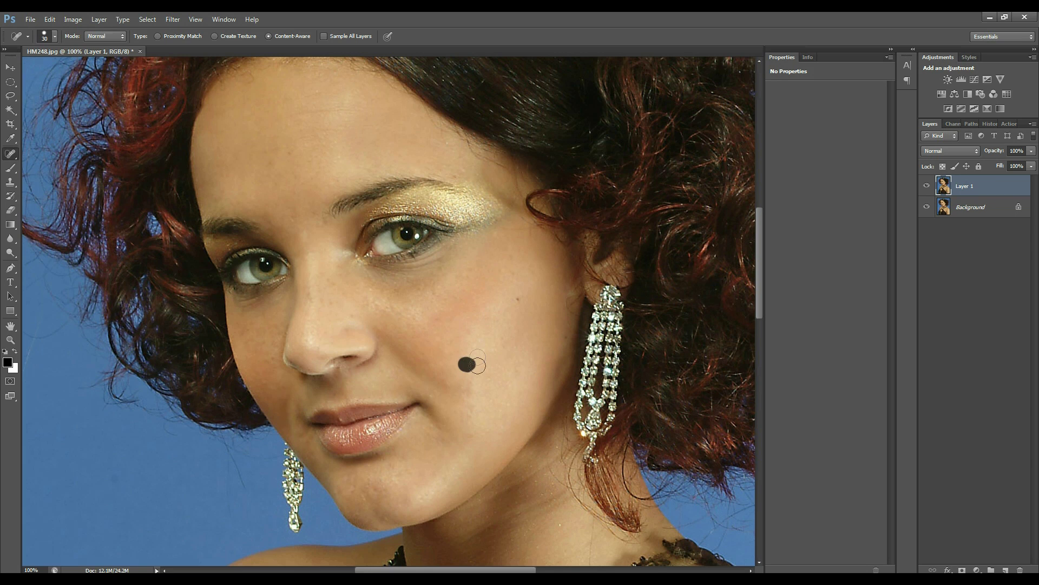
left_click(477, 344)
left_click(518, 300)
- Heal the uneven spots on the lower cheek and jaw beside the mouth
left_click(433, 399)
left_click(432, 429)
left_click(468, 437)
left_click(466, 462)
left_click(447, 385)
left_click(471, 382)
left_click(487, 381)
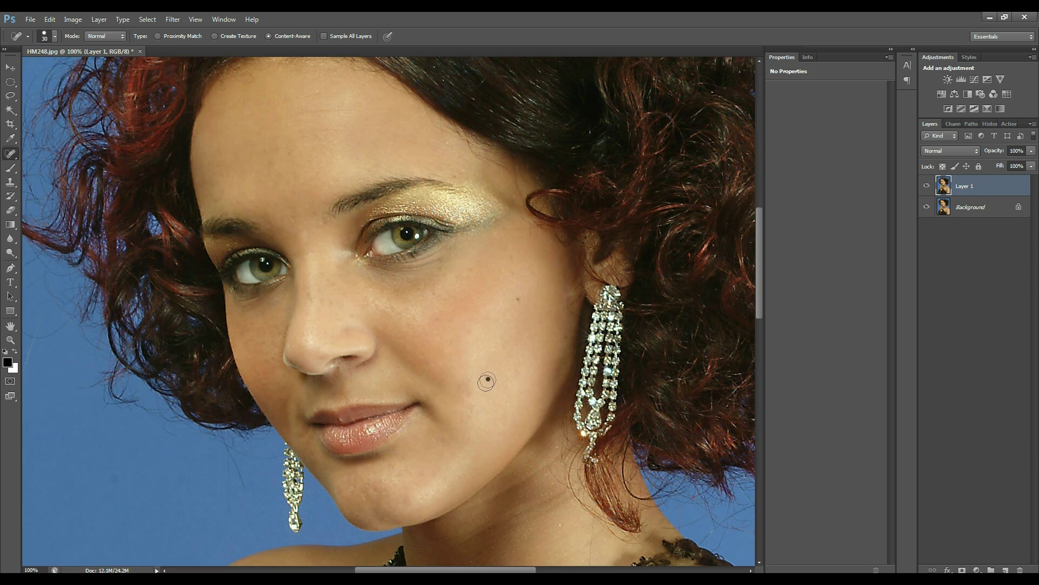
left_click(507, 408)
left_click(514, 374)
- Heal the marks on the chin and the leftover spots up the cheek toward the eye
left_click(371, 494)
left_click(382, 509)
key("bracketleft")
key("bracketright")
left_click(438, 443)
left_click(470, 414)
left_click(467, 381)
left_click(471, 328)
- Heal the blemishes along the side and bridge of the nose
left_click(378, 321)
left_click(370, 319)
left_click(355, 324)
left_click(372, 291)
left_click(361, 310)
left_click(347, 279)
left_click(347, 263)
- Heal the blemishes across the middle of the forehead up to the hairline
left_click(338, 158)
left_click(334, 145)
left_click(326, 156)
left_click(304, 148)
left_click(327, 140)
left_click(324, 132)
left_click(330, 144)
left_click(318, 94)
- Heal the small spots at the temple above and beside the gold eyeshadow
left_click(464, 170)
left_click(478, 174)
left_click(472, 173)
left_click(478, 175)
left_click(493, 233)
- Brush healing strokes over the skin beneath the eye with the gold eyeshadow
left_click_drag(439, 292, 434, 293)
key("]")
mouse_move(436, 309)
left_mouse_down()
mouse_move(410, 315)
mouse_move(369, 297)
left_mouse_up()
left_click(384, 303)
- Compare the retouched Layer 1 with the original Background by toggling its visibility
left_click(926, 186)
left_click(927, 187)
left_click(927, 187)
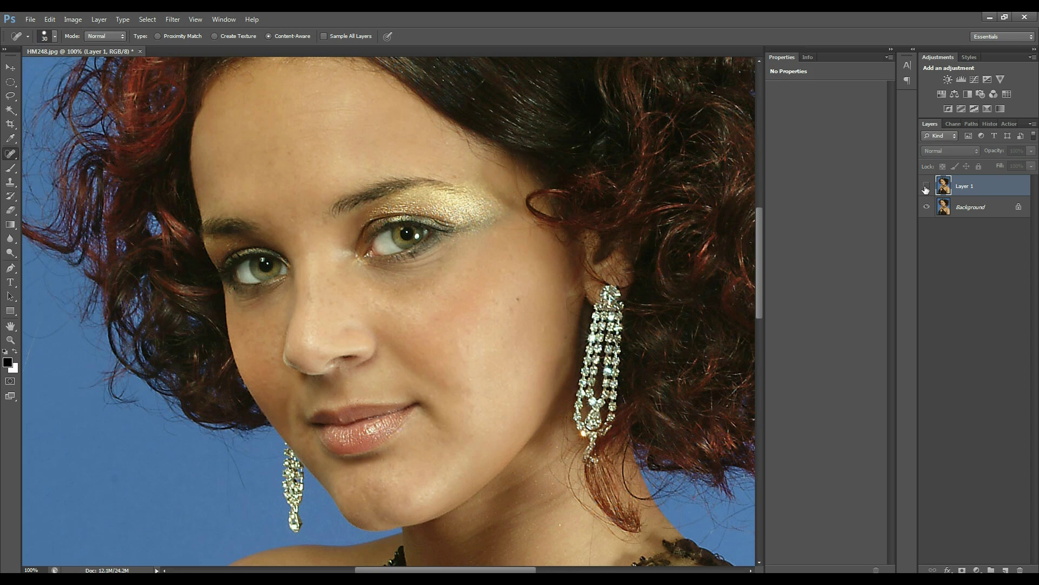
left_click(926, 187)
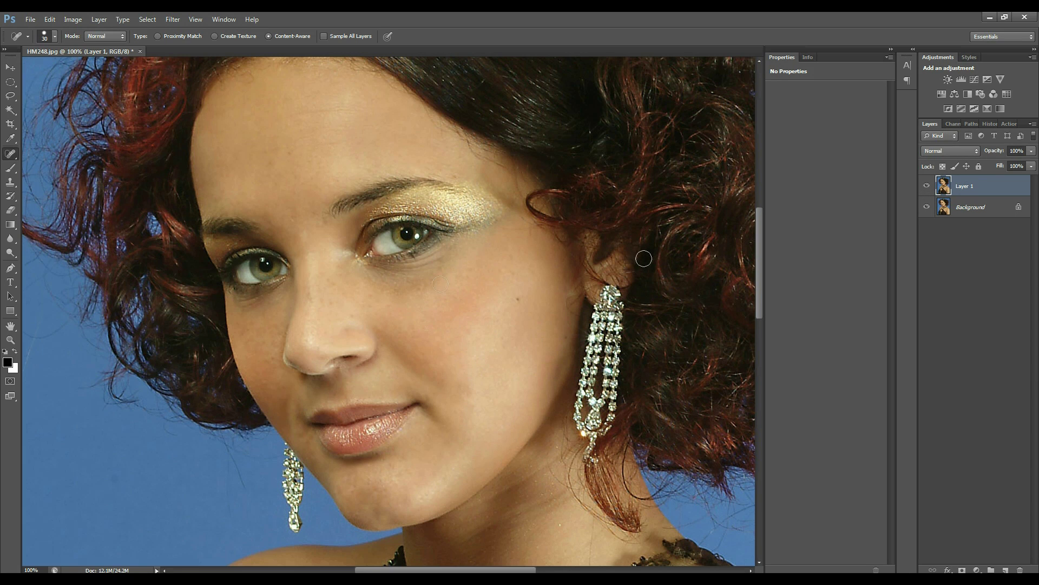
- Heal the remaining spots between the brows, on the forehead and on the chin, and check against the original
left_click(335, 253)
left_click(304, 237)
left_click(290, 219)
left_click(285, 155)
left_click(256, 176)
left_click(355, 489)
left_click(926, 186)
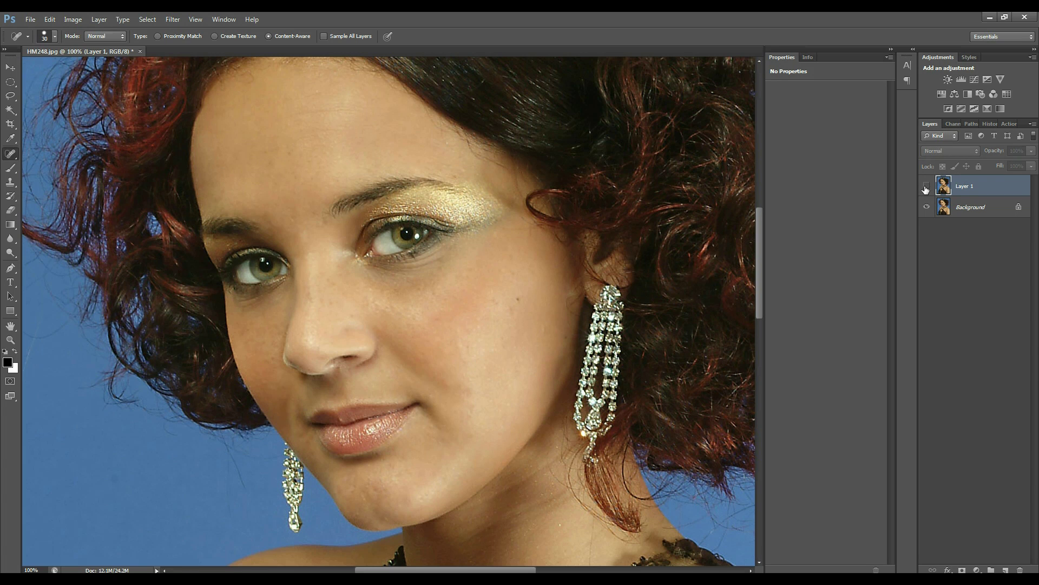
left_click(925, 186)
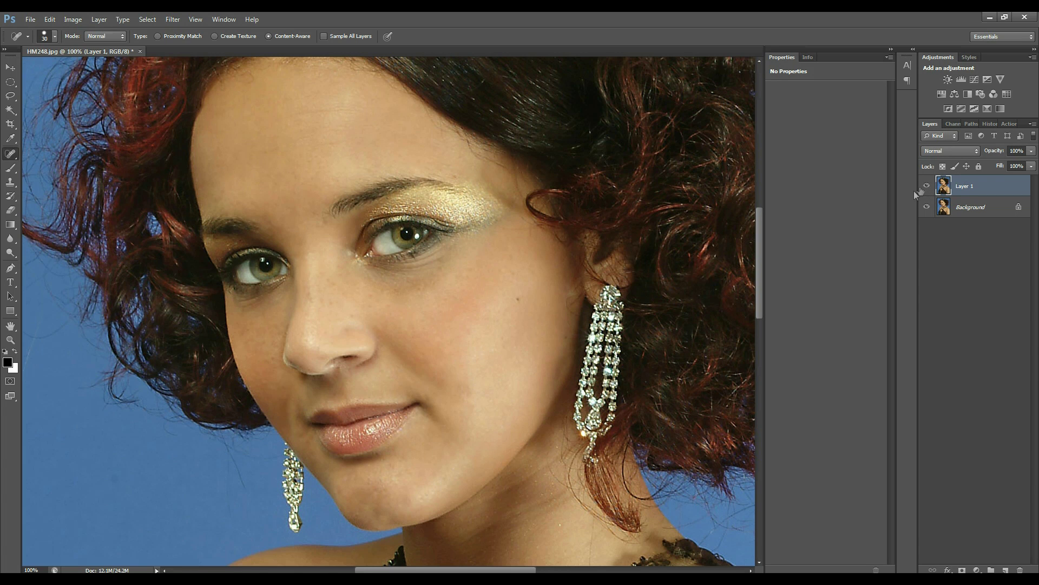
- Heal the spot on the upper nose bridge and the flaw where the cheek edge meets the hair
left_click(348, 253)
left_click(926, 186)
left_click(926, 185)
left_click_drag(249, 388, 265, 387)
- Duplicate the retouched Layer 1, keeping the Background layer visible
left_click(926, 207)
key("ctrl+j")
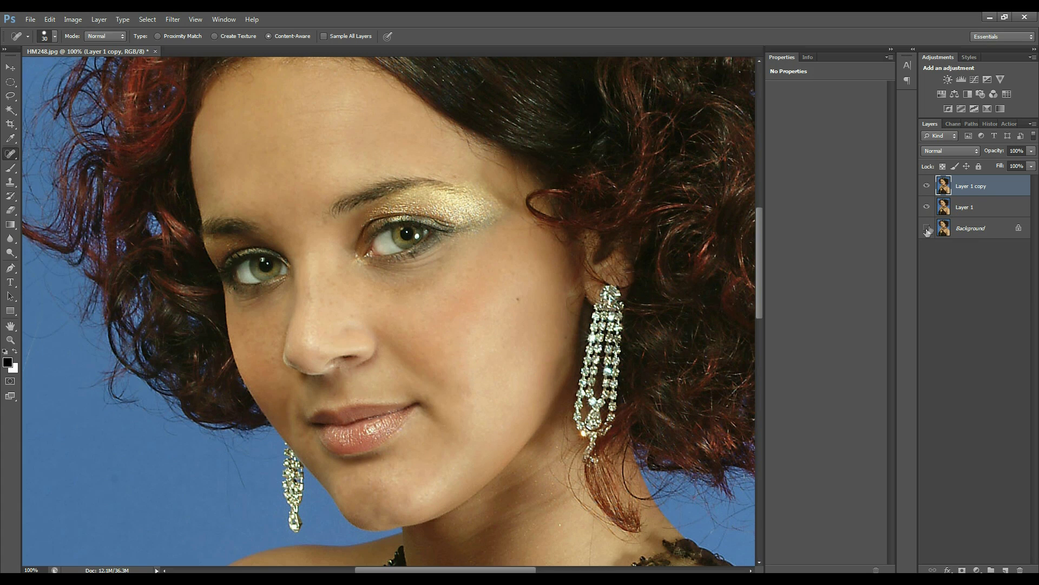
left_click(927, 229)
- Patch the area under the gold-shadowed eye with cheek skin, using the Content-Aware Patch tool
left_click(13, 156)
left_click(53, 173)
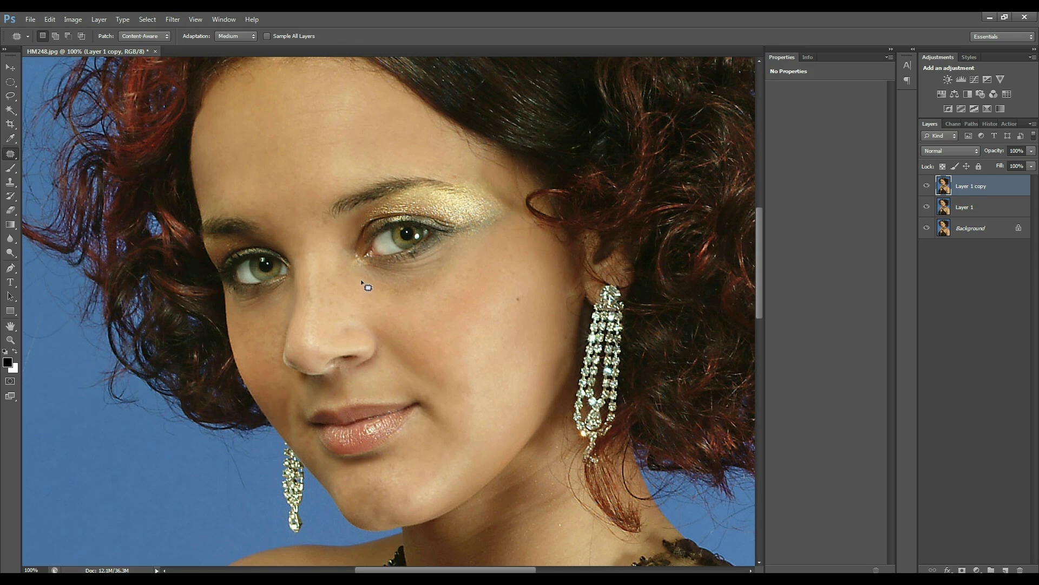
mouse_move(360, 267)
left_mouse_down()
mouse_move(449, 252)
mouse_move(458, 269)
mouse_move(437, 292)
mouse_move(395, 296)
mouse_move(360, 281)
left_mouse_up()
left_click_drag(412, 278, 423, 308)
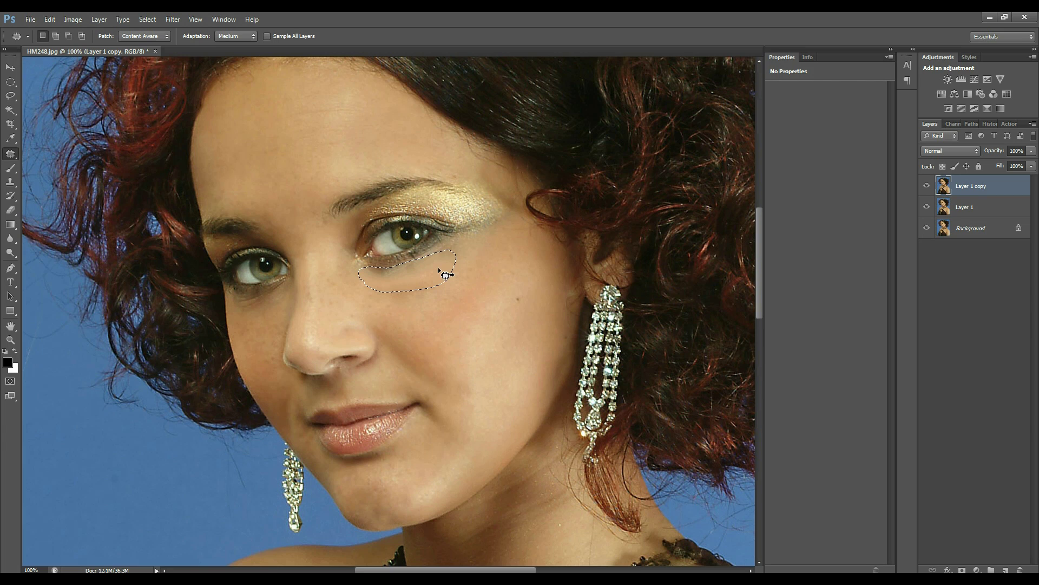
- Try the Very Loose, Loose, Medium, Strict and Very Strict adaptations on the patch, and return it to Medium
left_click(252, 37)
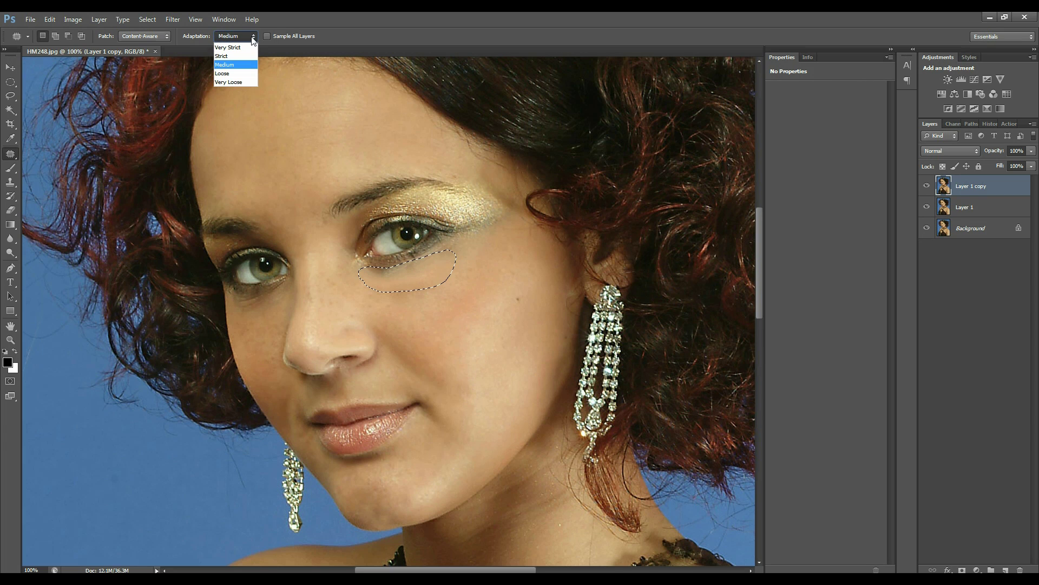
left_click(245, 82)
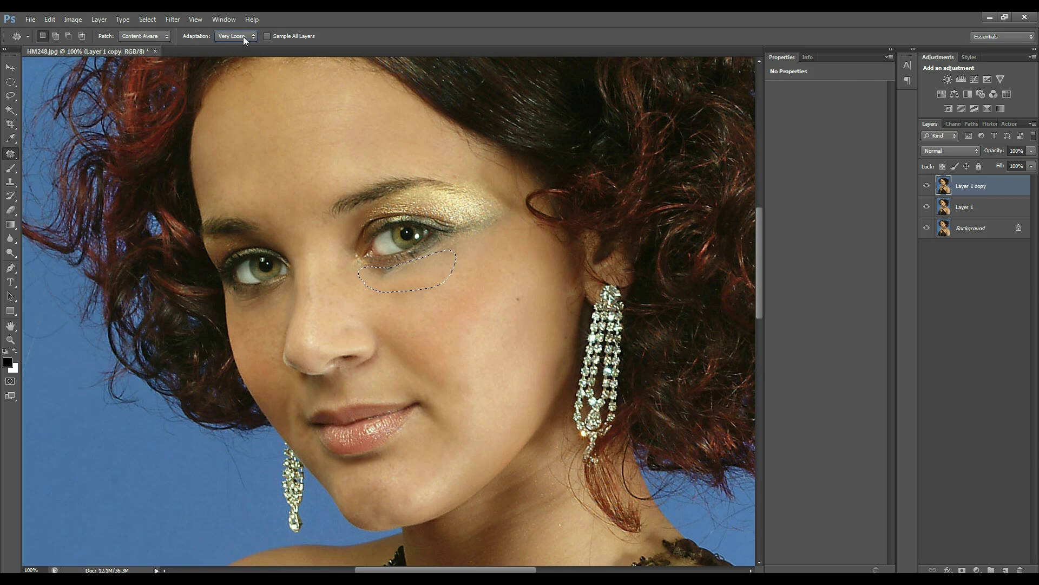
left_click(243, 37)
left_click(239, 72)
left_click(238, 37)
left_click(238, 66)
left_click(241, 37)
left_click(238, 56)
left_click(238, 39)
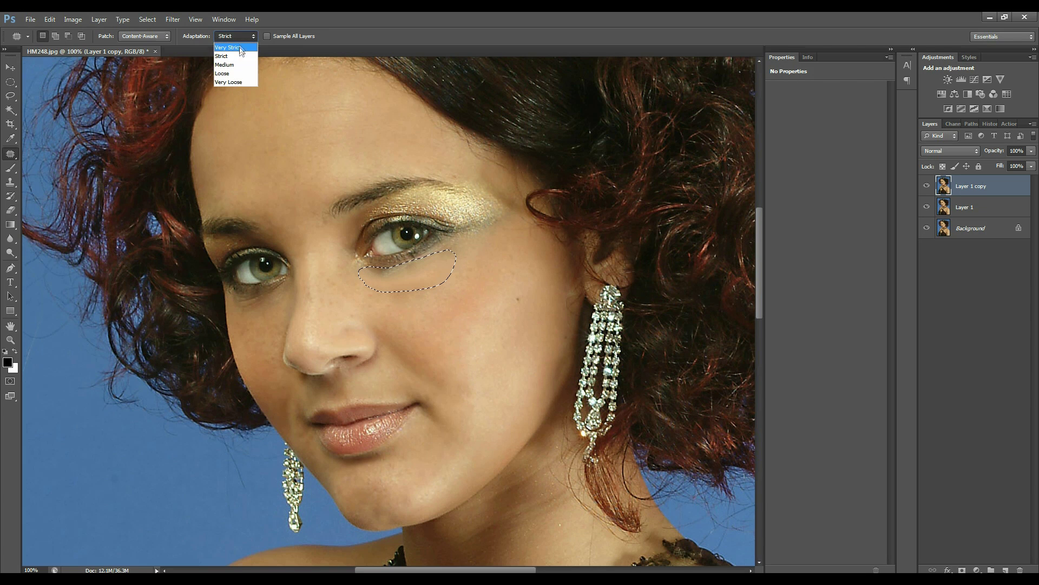
left_click(238, 47)
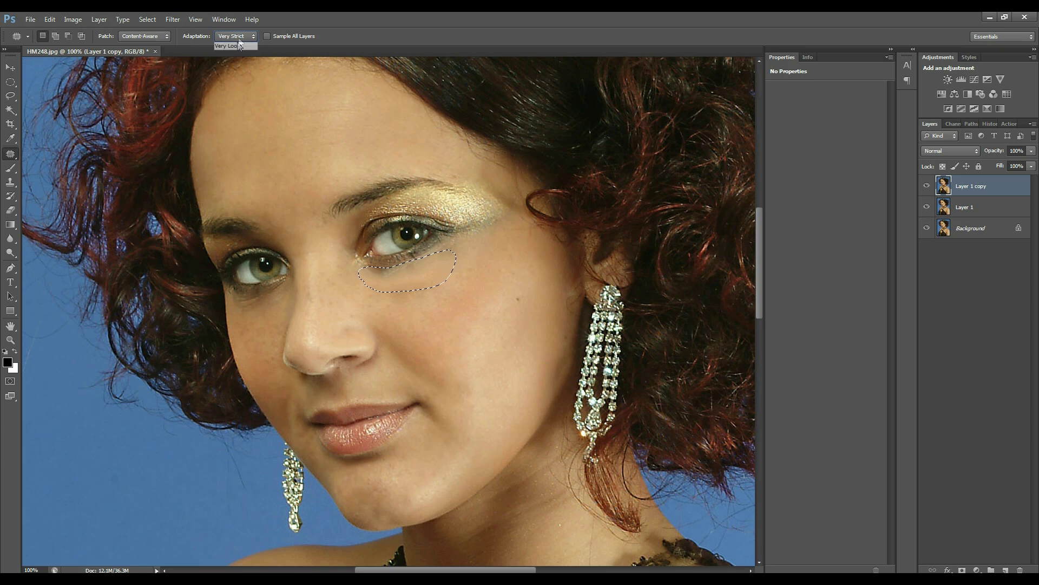
left_click(236, 36)
left_click(236, 65)
- Patch the area under the other eye with skin from the cheek below it and clear the selection
key("ctrl+d")
mouse_move(282, 290)
left_mouse_down()
mouse_move(261, 311)
mouse_move(230, 304)
mouse_move(259, 325)
mouse_move(254, 336)
left_mouse_up()
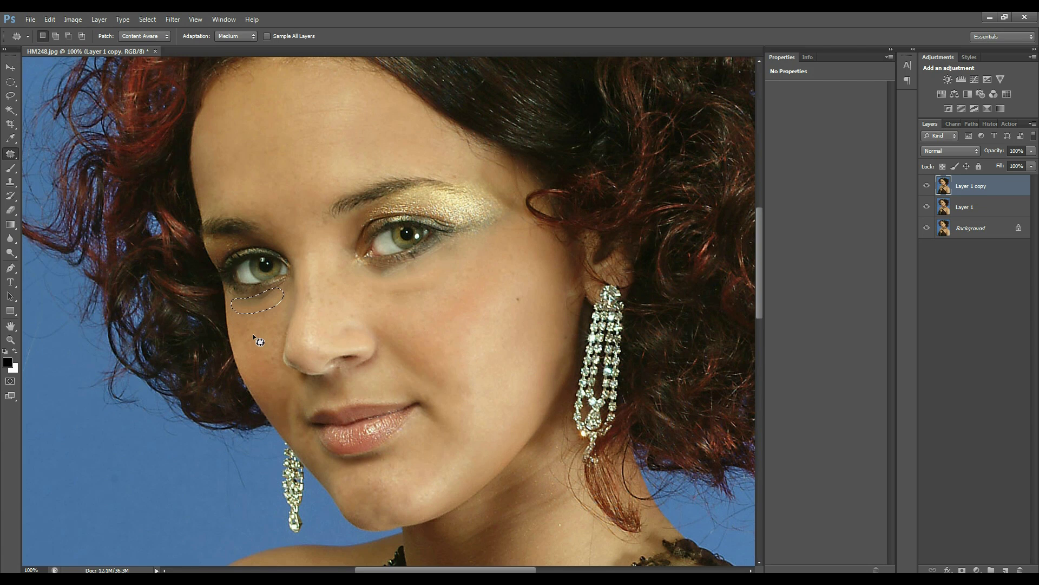
key("ctrl+d")
- Lower the opacity of Layer 1 copy to 43% and compare the under-eye patches with the layer hidden
left_click_drag(997, 153, 966, 153)
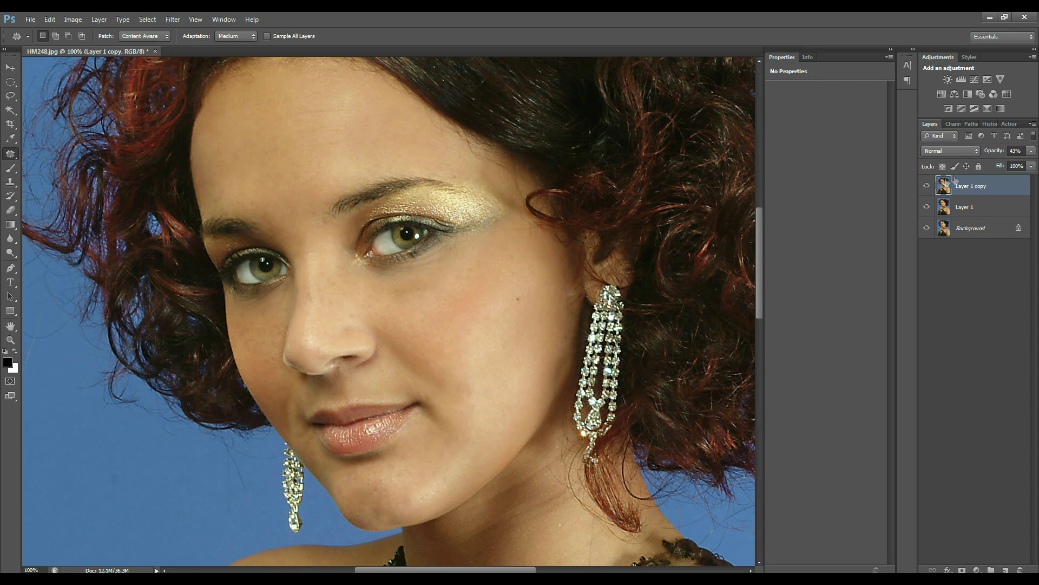
left_click(927, 186)
left_click(926, 187)
left_click(927, 187)
left_click(927, 187)
- Merge the two retouched layers without the Background, duplicate the merged layer and show the Background again
left_click(926, 228)
key("ctrl+shift+e")
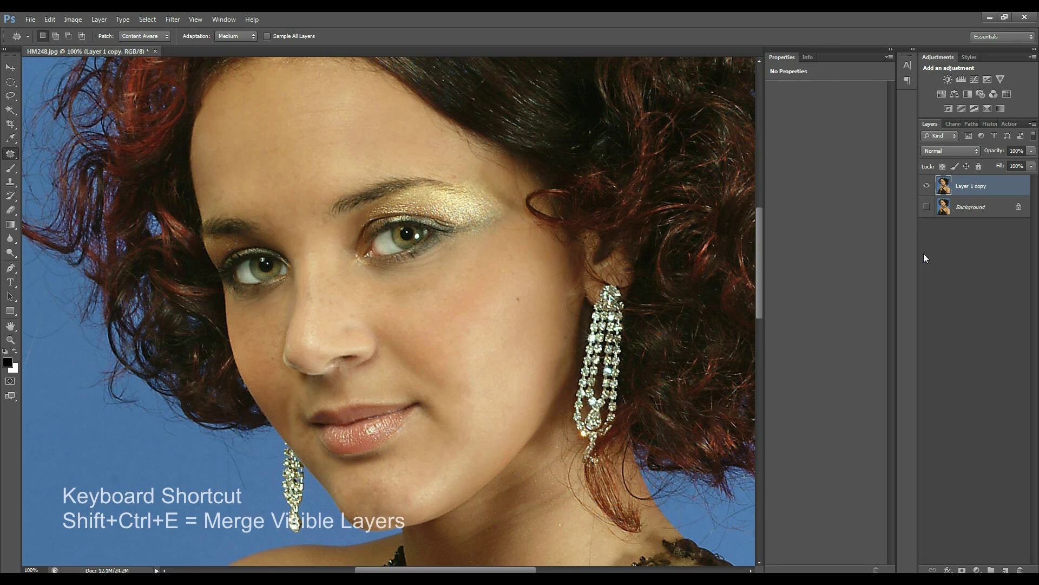
key("ctrl+j")
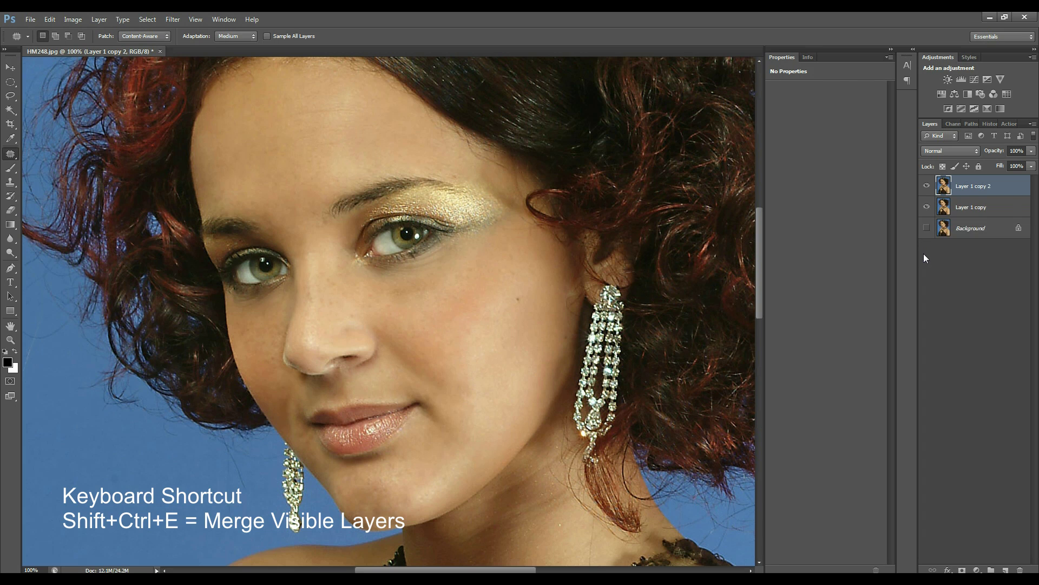
left_click(927, 229)
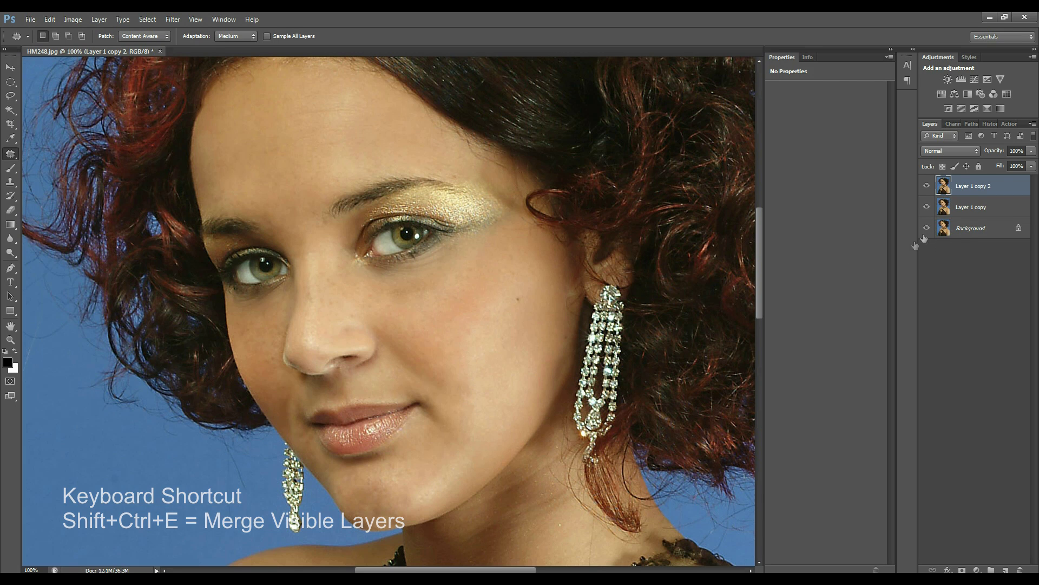
- Heal the leftover marks under the gold-shadowed eye and on the upper cheek with the Spot Healing Brush
right_click(15, 156)
left_click(49, 154)
mouse_move(395, 292)
left_mouse_down()
mouse_move(433, 290)
mouse_move(401, 292)
mouse_move(420, 288)
left_mouse_up()
left_click(395, 285)
left_click(374, 292)
left_click(397, 287)
left_click(471, 274)
left_click(498, 287)
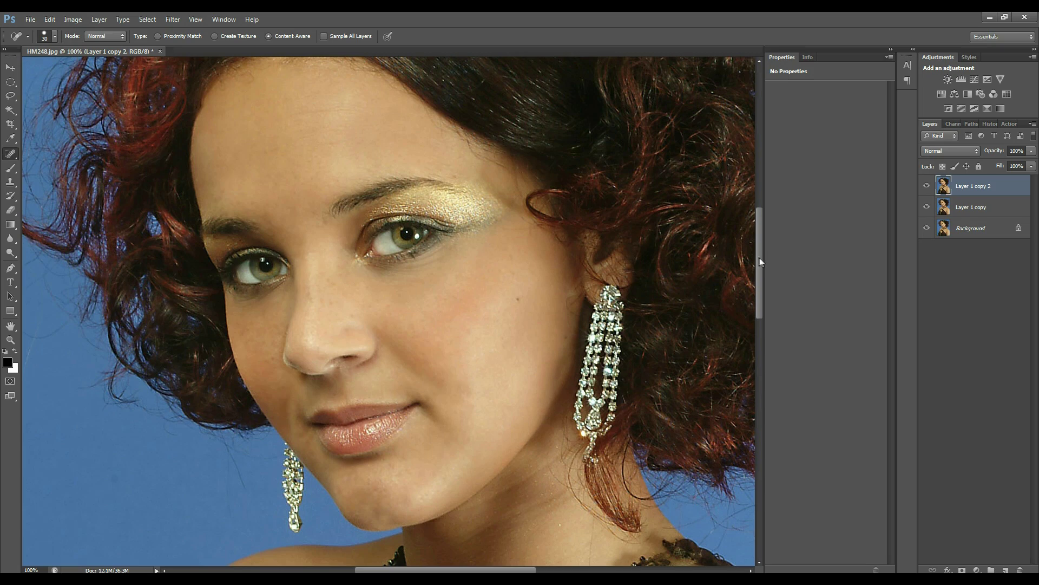
- Heal the marks on the blue backdrop above and beside the hair
mouse_move(759, 256)
left_mouse_down()
mouse_move(764, 222)
mouse_move(779, 220)
left_mouse_up()
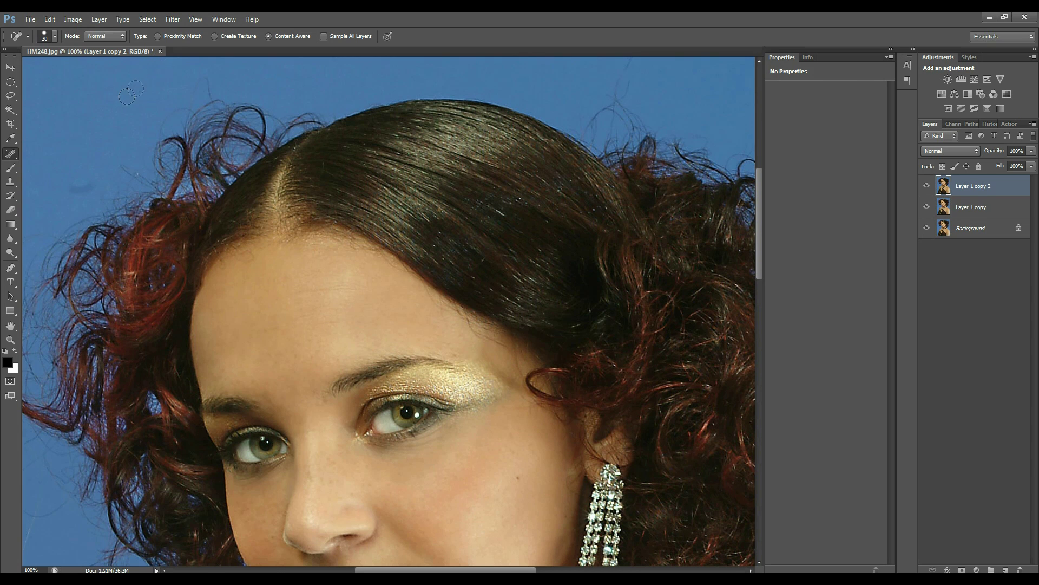
left_click_drag(63, 186, 93, 185)
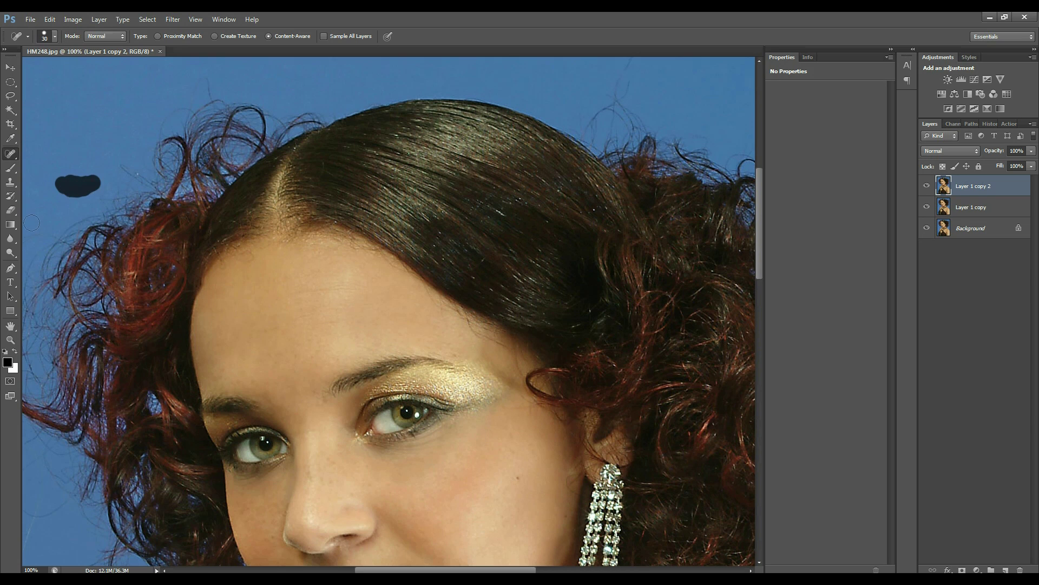
left_click_drag(84, 112, 88, 116)
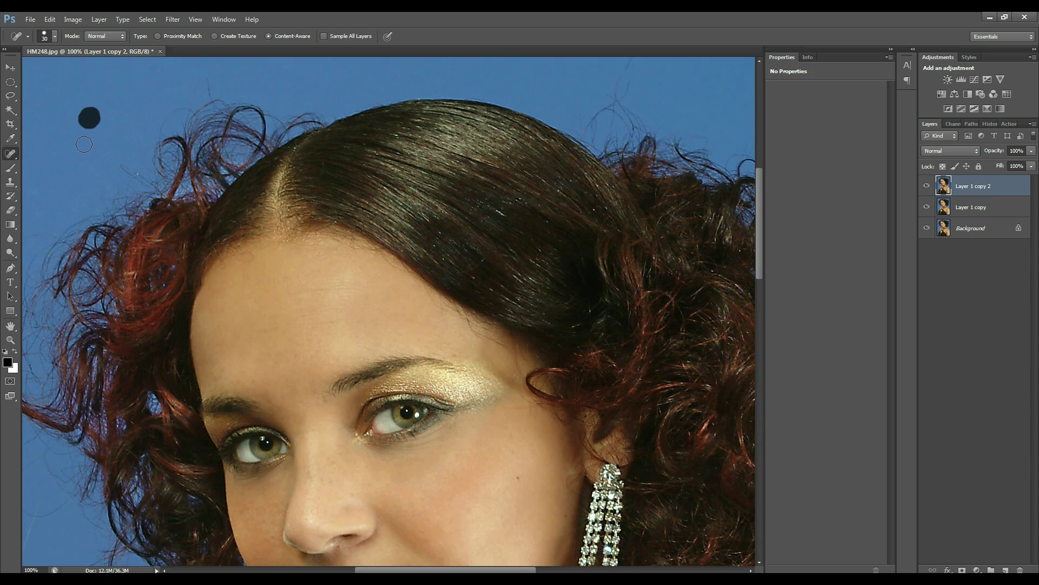
left_click_drag(155, 71, 153, 64)
- Merge the two retouched layers into one without the Background, and show the Background again
left_click_drag(759, 212, 758, 235)
left_click(927, 228)
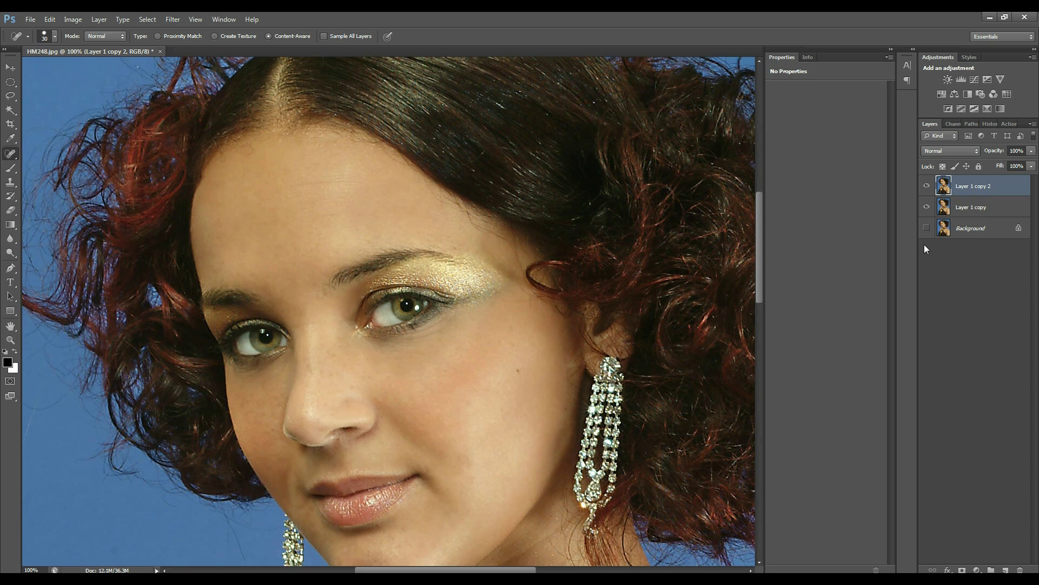
key("ctrl+shift+e")
left_click(927, 206)
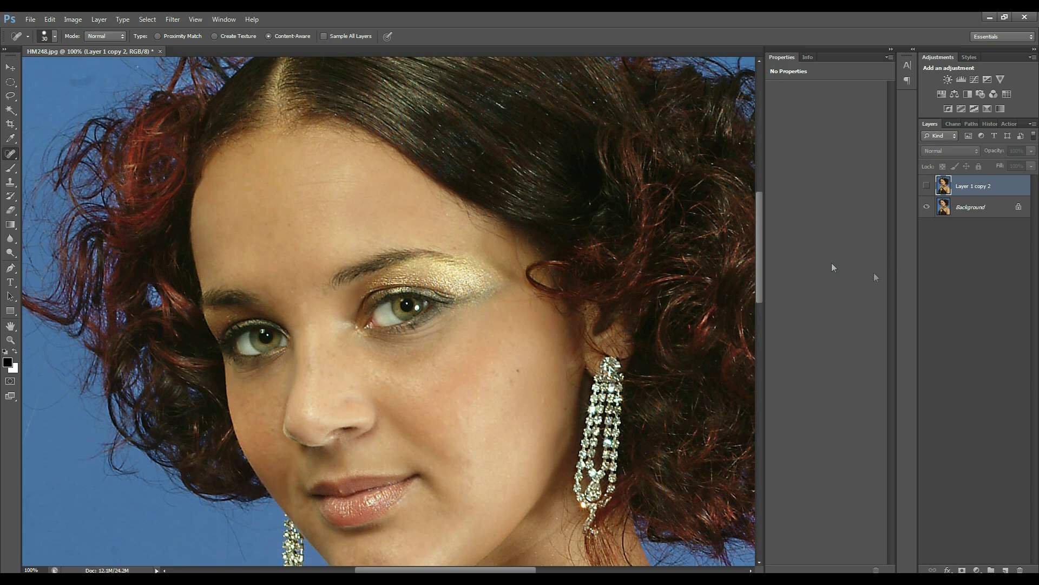
- Compare the merged retouch with the original by toggling its visibility, and view the whole portrait
left_click_drag(761, 255, 760, 270)
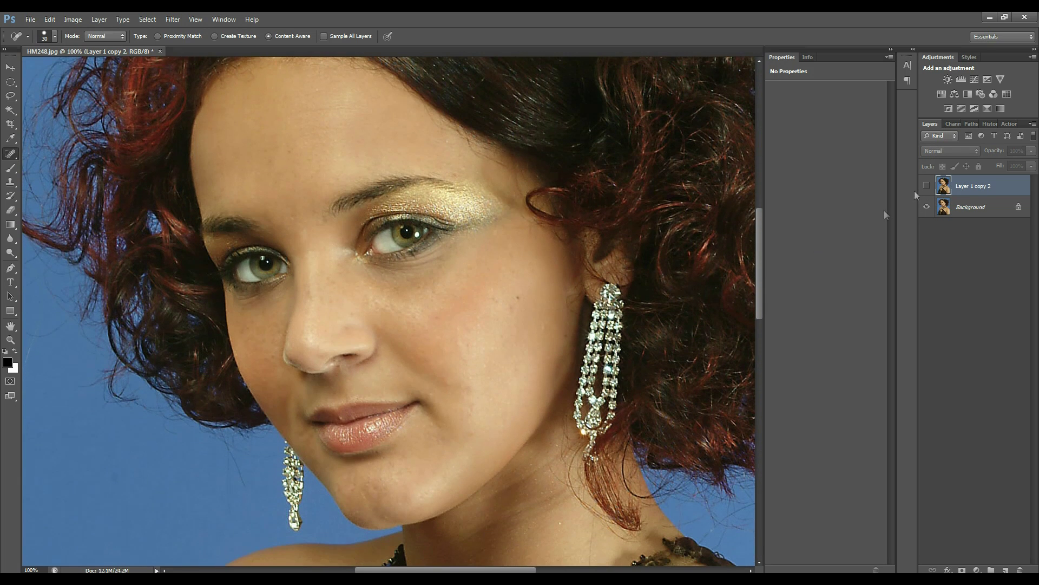
left_click(926, 187)
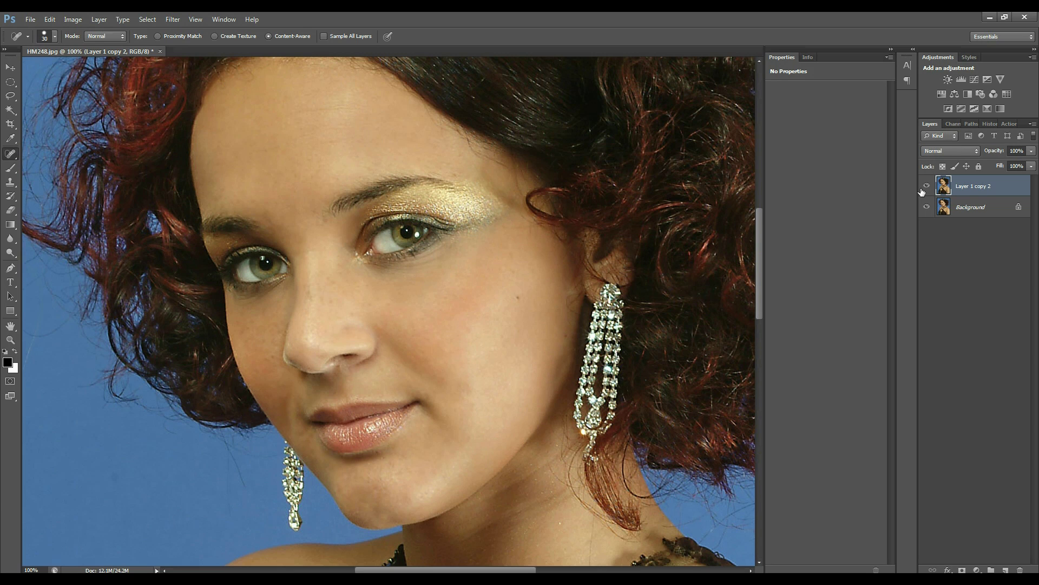
left_click(926, 187)
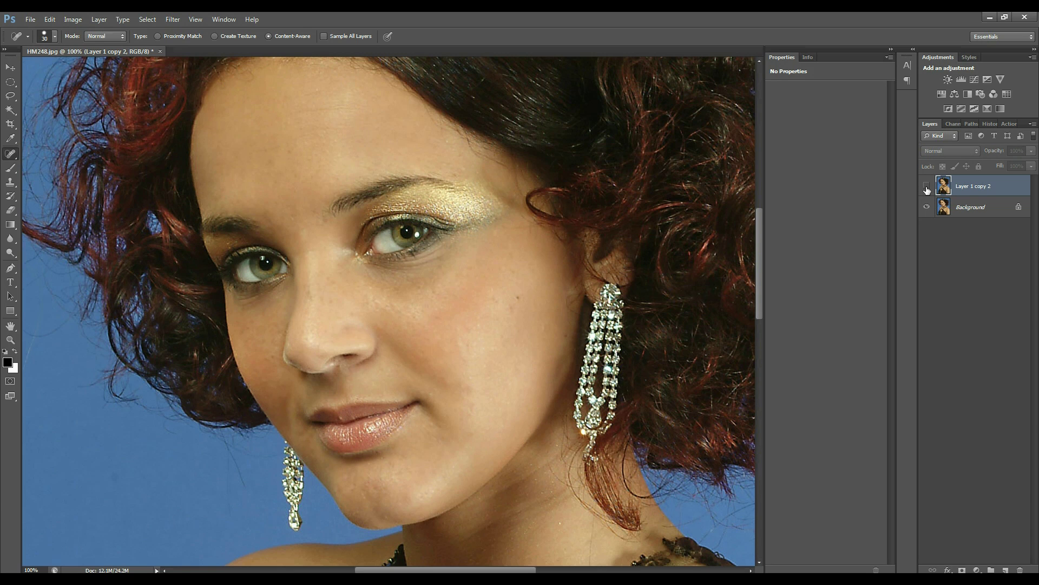
left_click(926, 187)
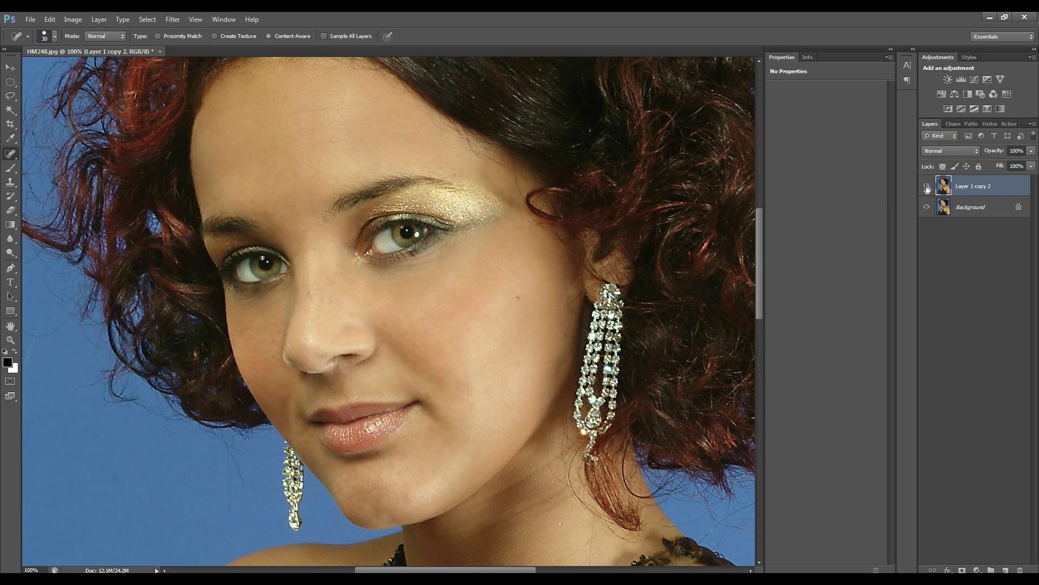
left_click(926, 186)
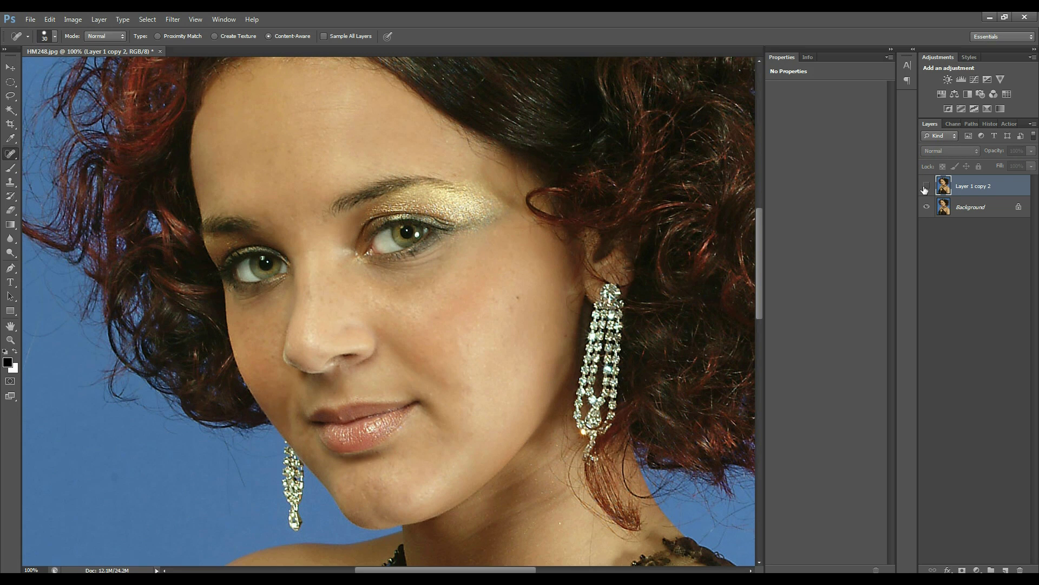
left_click(926, 187)
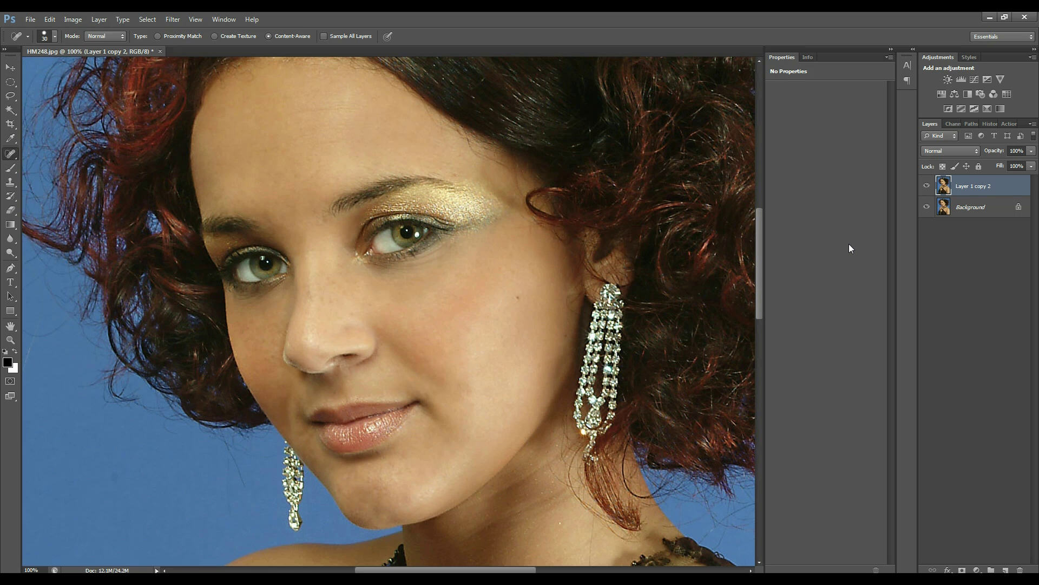
key("ctrl+0")
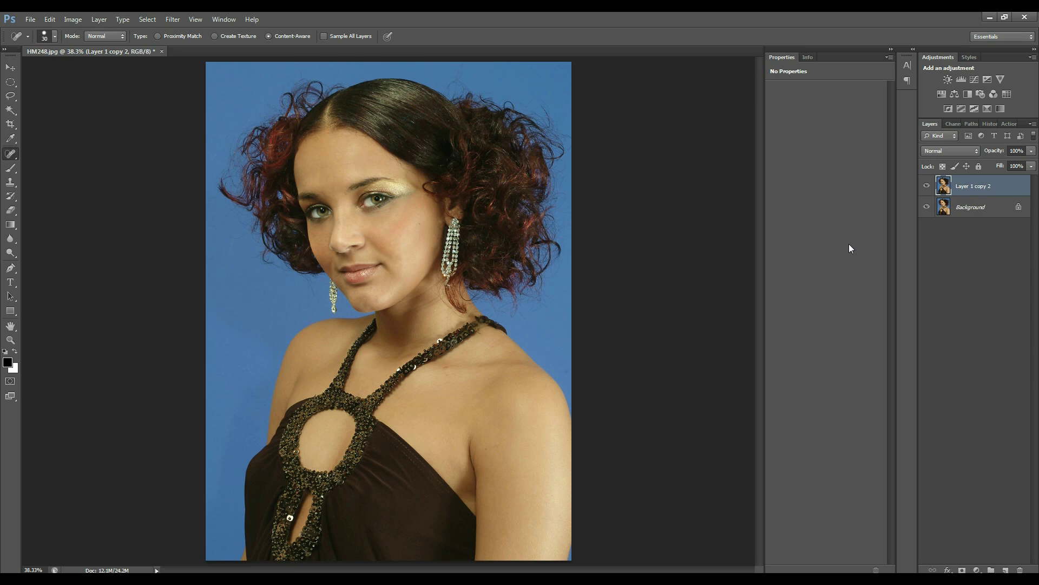